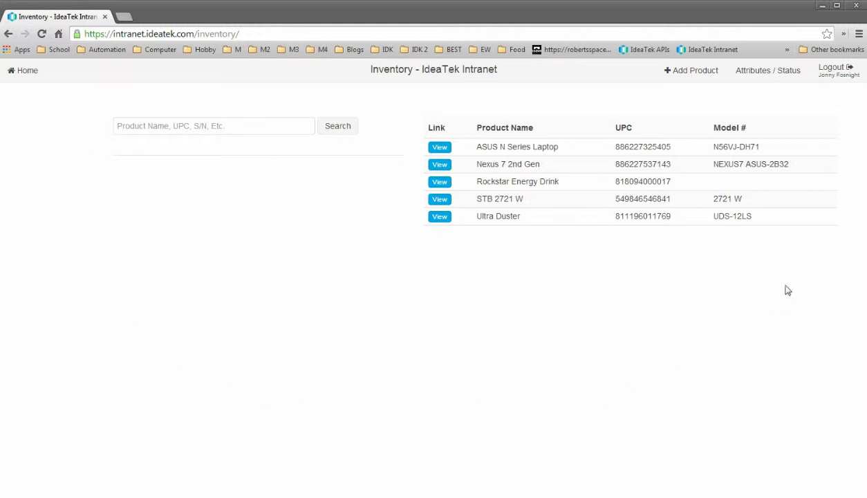
Open the Rockstar Energy Drink product from the inventory list.
{"action": "left_click", "coordinate": [194, 129]}
{"action": "left_click", "coordinate": [387, 187]}
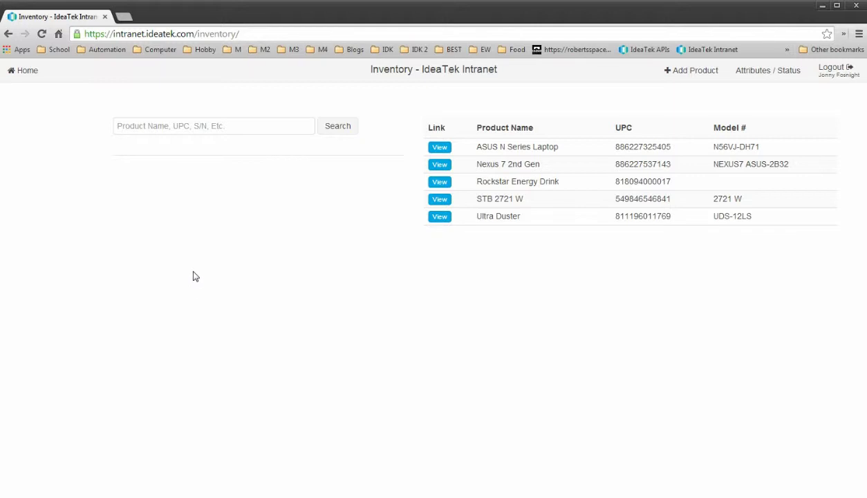
Open the Rockstar Energy Drink page and point out its Quantity row.
{"action": "left_click", "coordinate": [443, 183]}
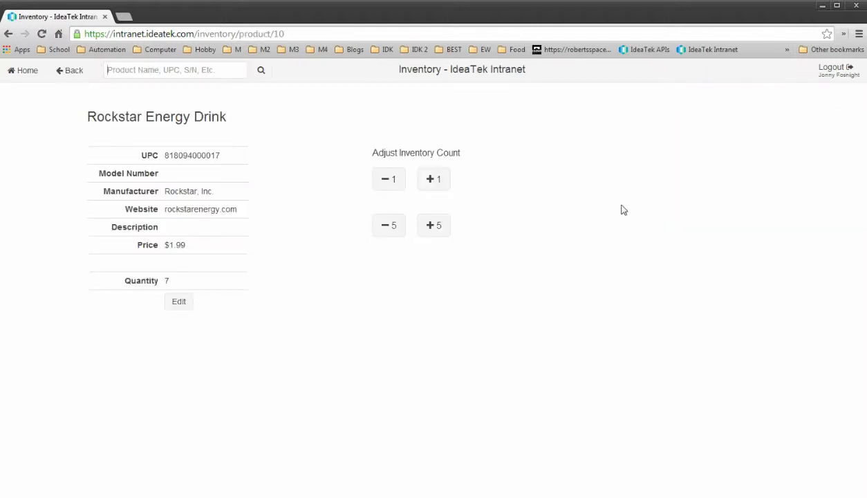
{"action": "left_click_drag", "start_coordinate": [207, 279], "coordinate": [97, 307]}
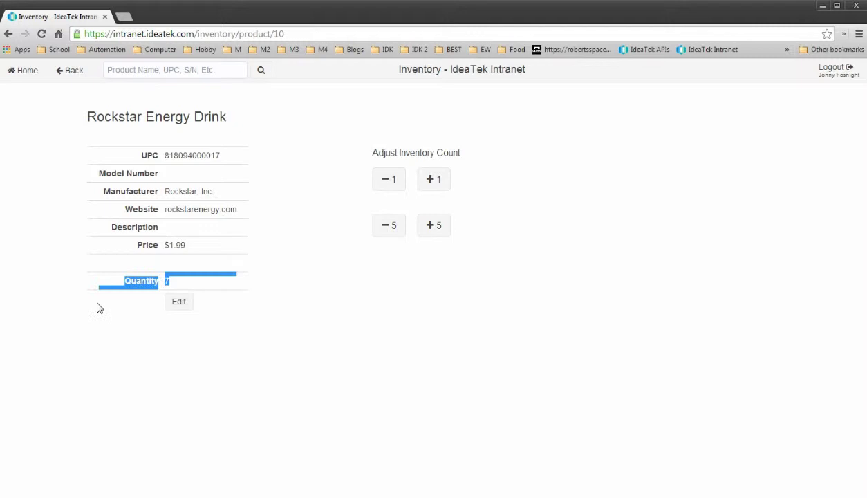
{"action": "left_click", "coordinate": [96, 325]}
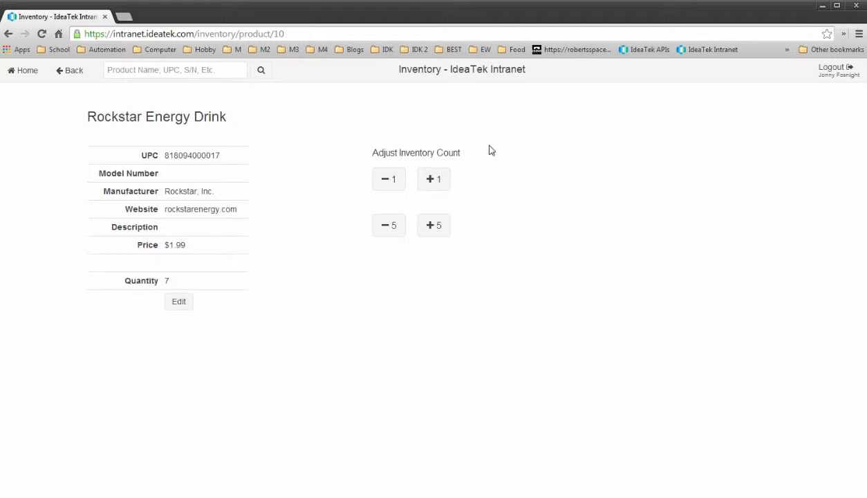
Decrease stock by one, then edit Quantity in Stock to 2 and save.
{"action": "left_click", "coordinate": [392, 188]}
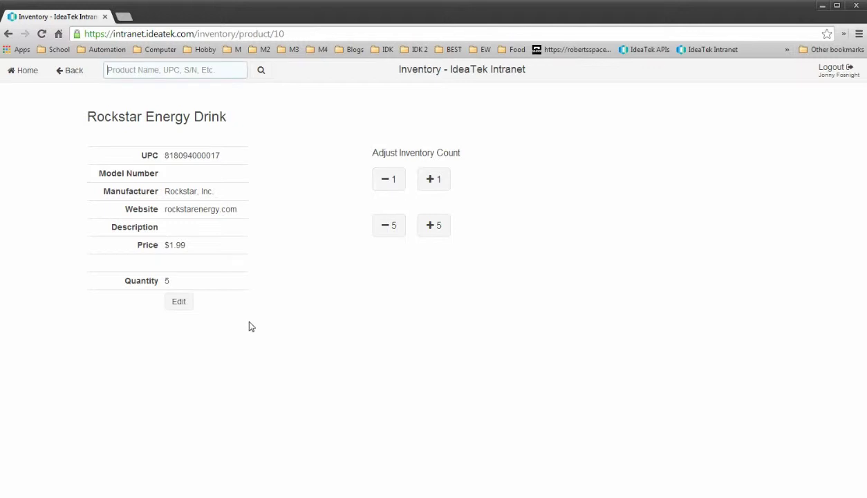
{"action": "left_click", "coordinate": [178, 303]}
{"action": "double_click", "coordinate": [409, 383]}
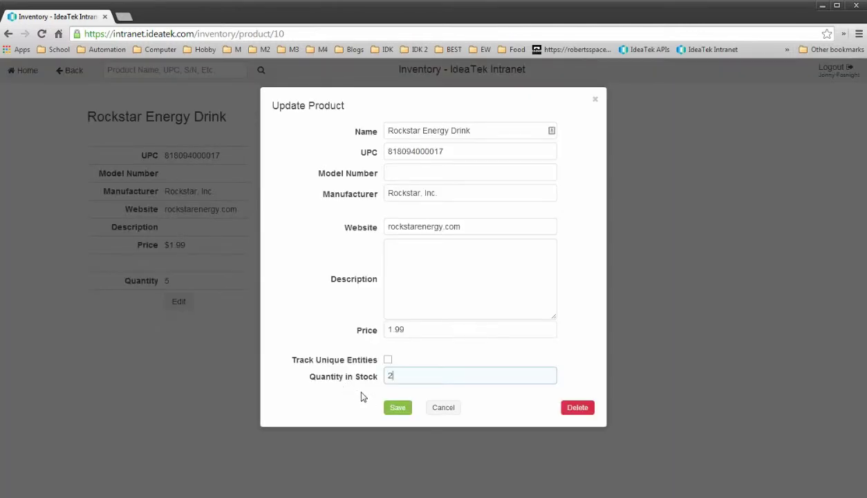
{"action": "left_click", "coordinate": [398, 407]}
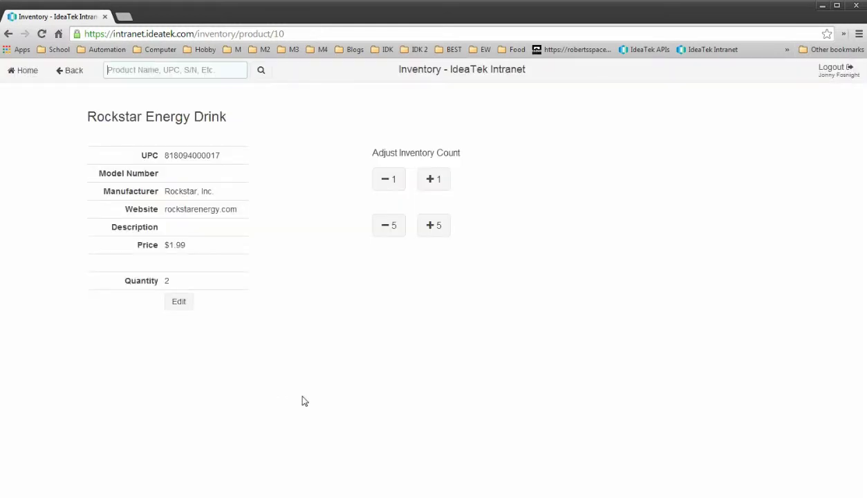
Point out the Price and Model Number rows on the product page.
{"action": "left_click_drag", "start_coordinate": [230, 249], "coordinate": [136, 225]}
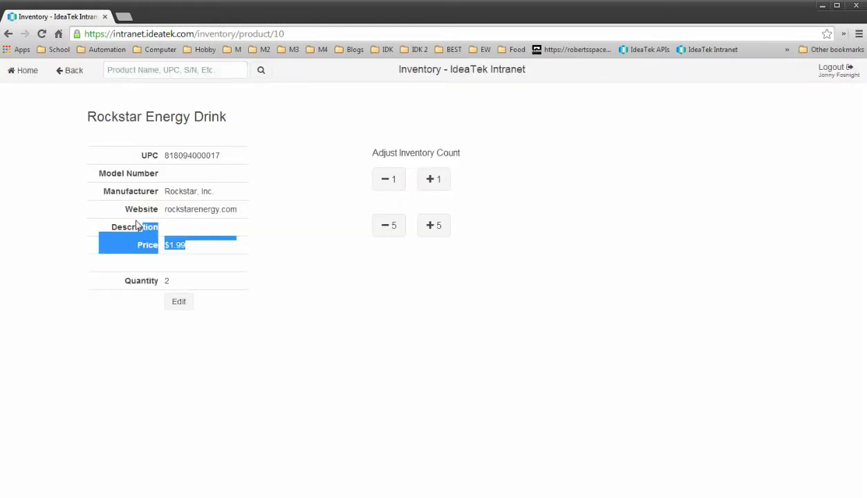
{"action": "left_click", "coordinate": [136, 225]}
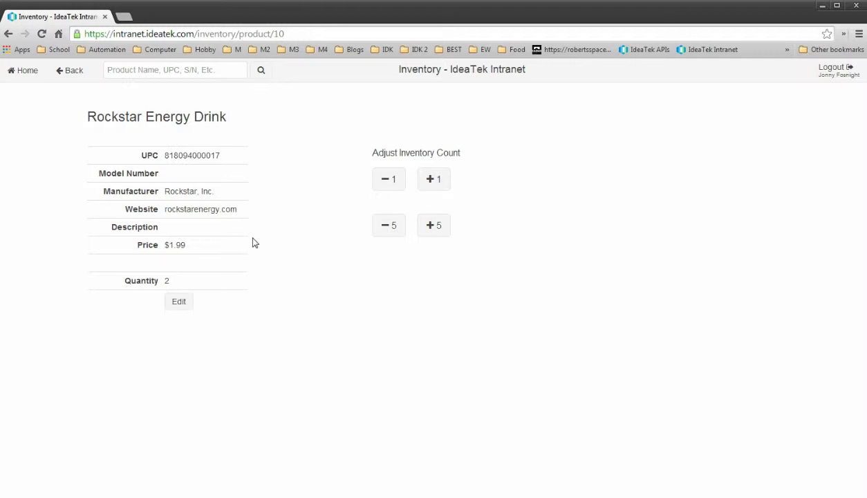
{"action": "left_click_drag", "start_coordinate": [109, 169], "coordinate": [250, 169]}
{"action": "left_click", "coordinate": [174, 160]}
Review the Nexus 7 2nd Gen unit table, then open the STB 2721 W product page.
{"action": "left_click", "coordinate": [68, 70]}
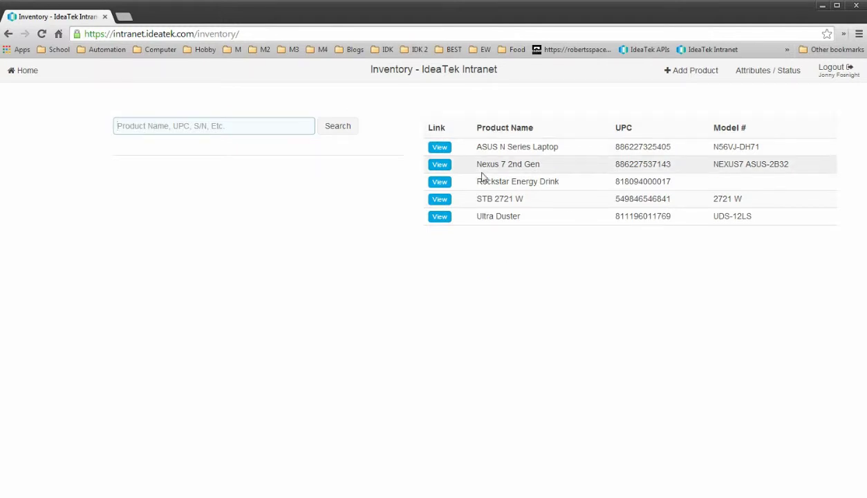
{"action": "left_click", "coordinate": [447, 167]}
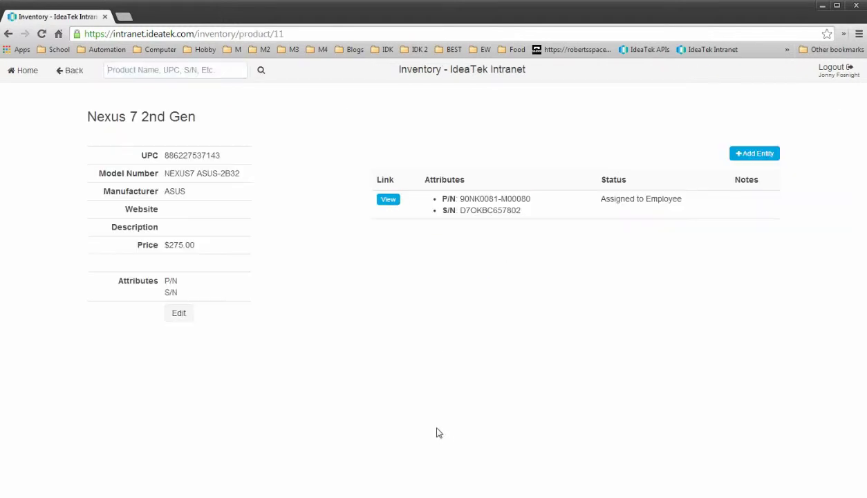
{"action": "left_click_drag", "start_coordinate": [434, 197], "coordinate": [523, 331]}
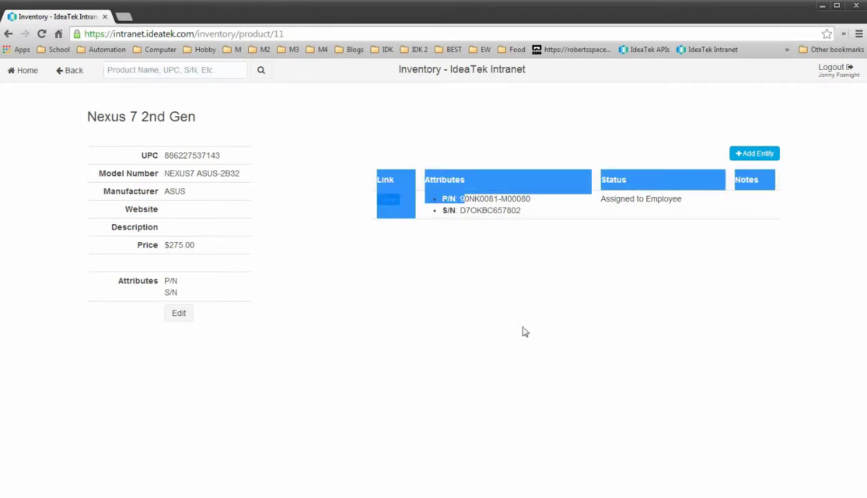
{"action": "left_click", "coordinate": [523, 332]}
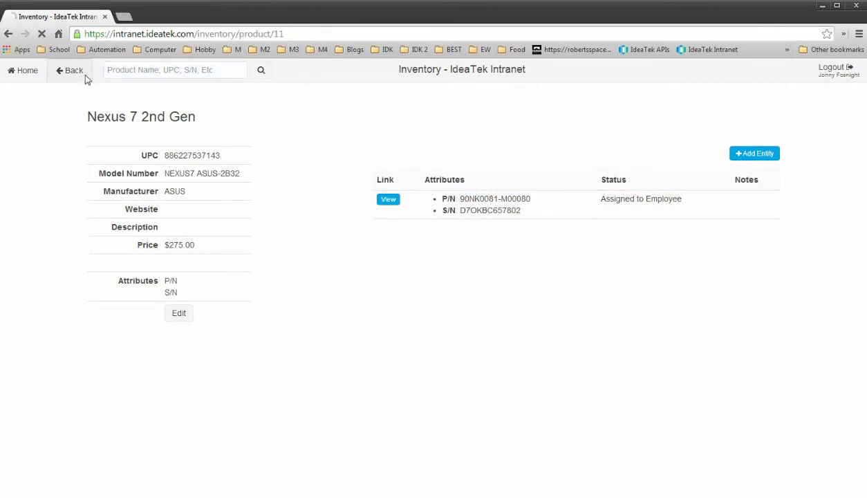
{"action": "left_click", "coordinate": [82, 72]}
{"action": "left_click", "coordinate": [438, 199]}
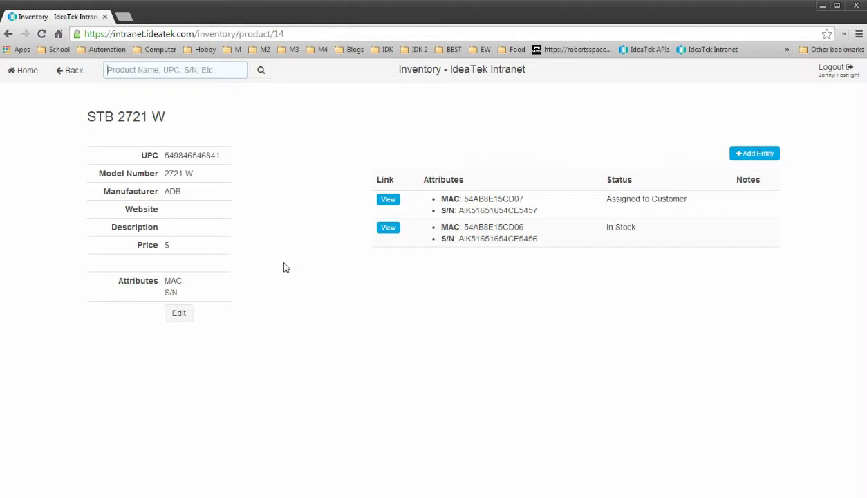
{"action": "left_click", "coordinate": [66, 72]}
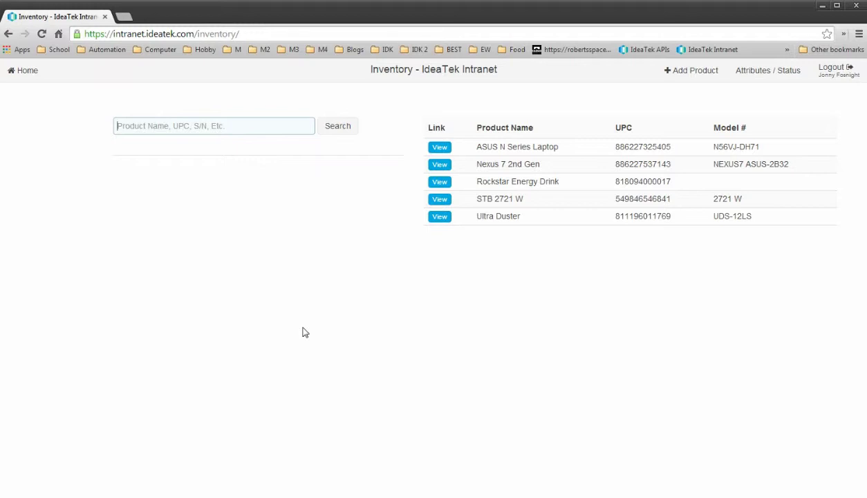
{"action": "key", "text": "Return"}
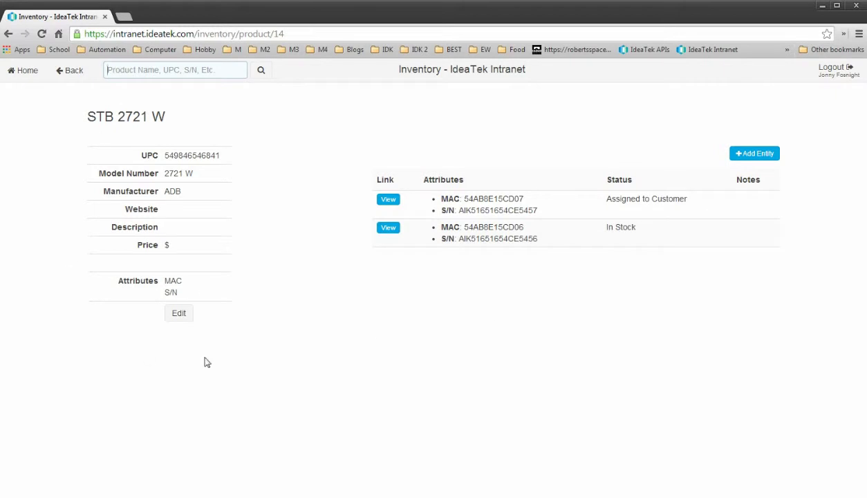
Search for MAC 54AB8E15CD06 and inspect that unit's status options and Notes.
{"action": "left_click", "coordinate": [71, 72]}
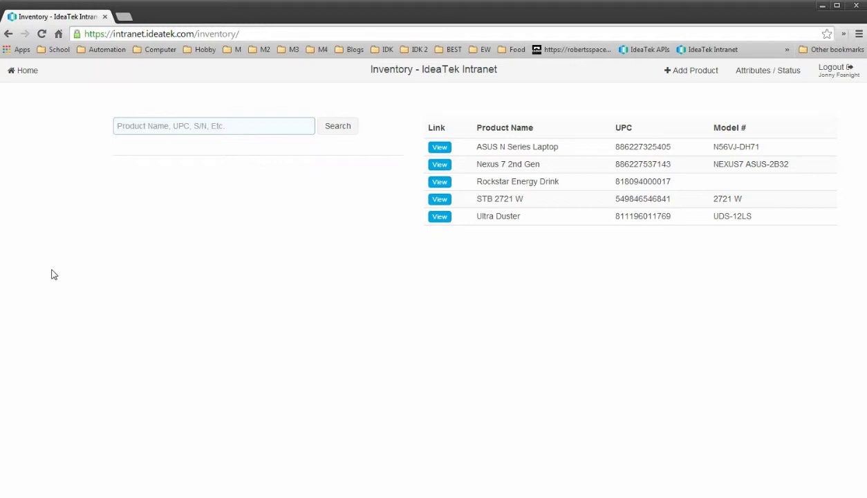
{"action": "type", "text": "54AB8E15CD06"}
{"action": "key", "text": "Return"}
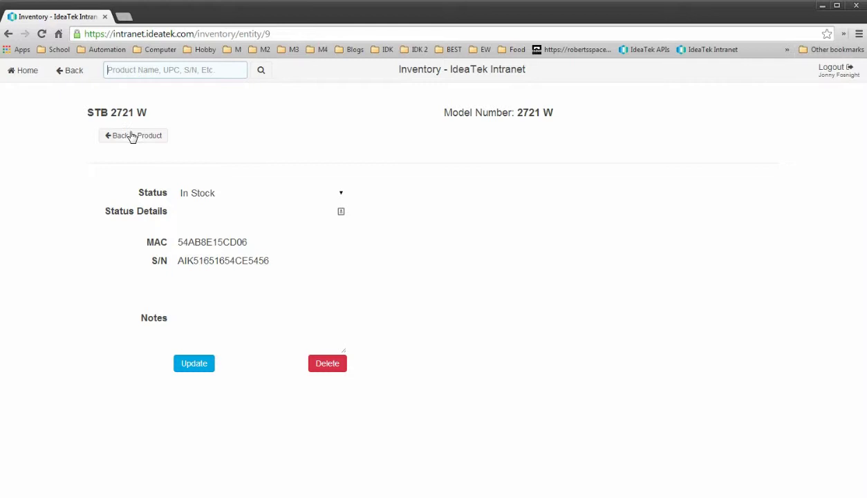
{"action": "left_click", "coordinate": [241, 193]}
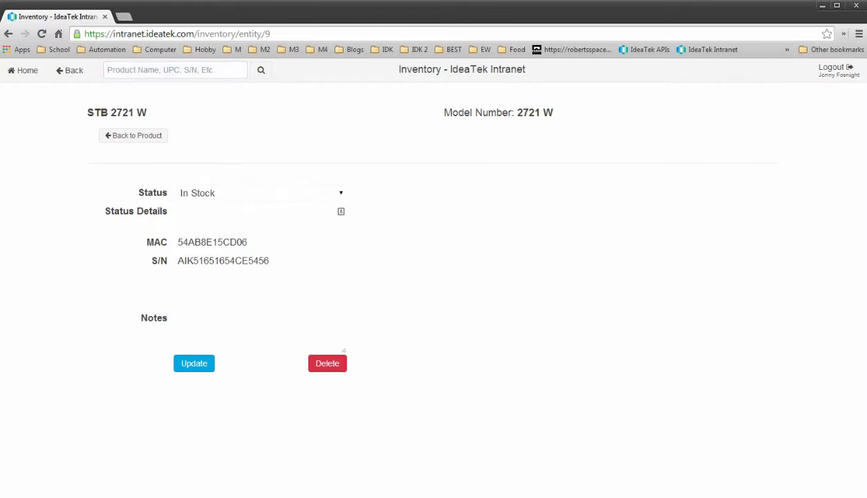
{"action": "left_click", "coordinate": [220, 308]}
Add an STB 2721 W unit with MAC 54AB8E15CD08 and S/N AIK51651654CE5458.
{"action": "left_click", "coordinate": [127, 141]}
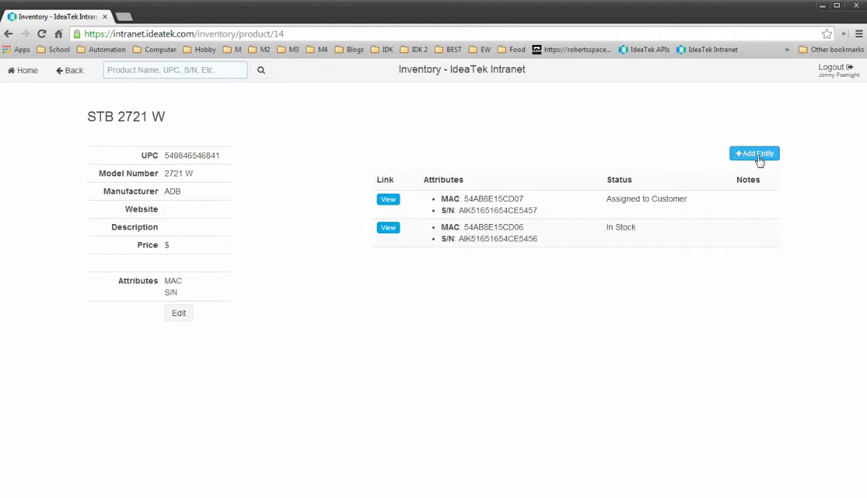
{"action": "left_click", "coordinate": [759, 160]}
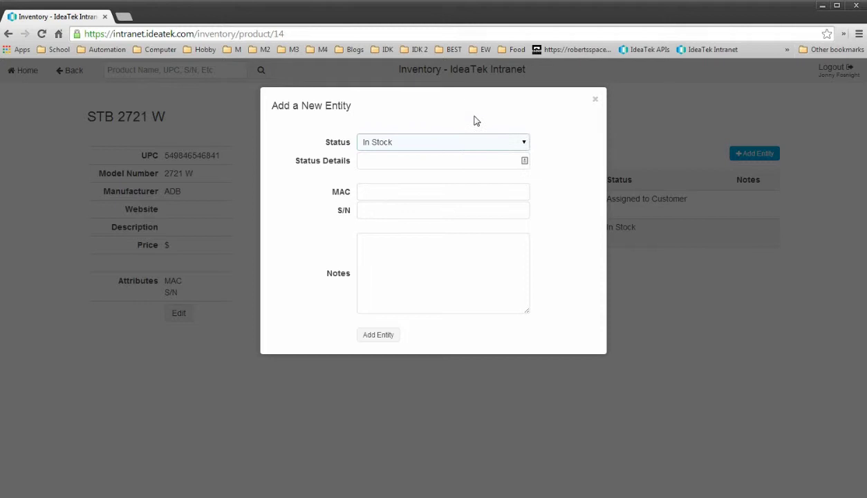
{"action": "left_click", "coordinate": [420, 198]}
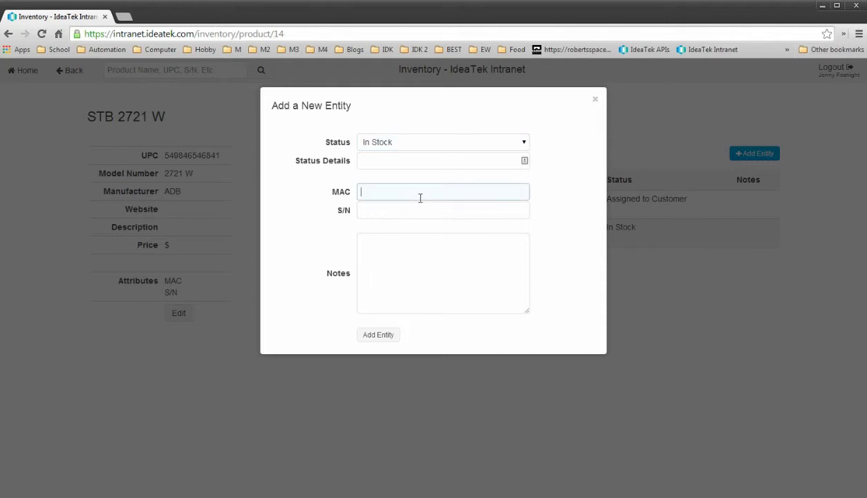
{"action": "type", "text": "54AB8E15CD08"}
{"action": "key", "text": "Tab"}
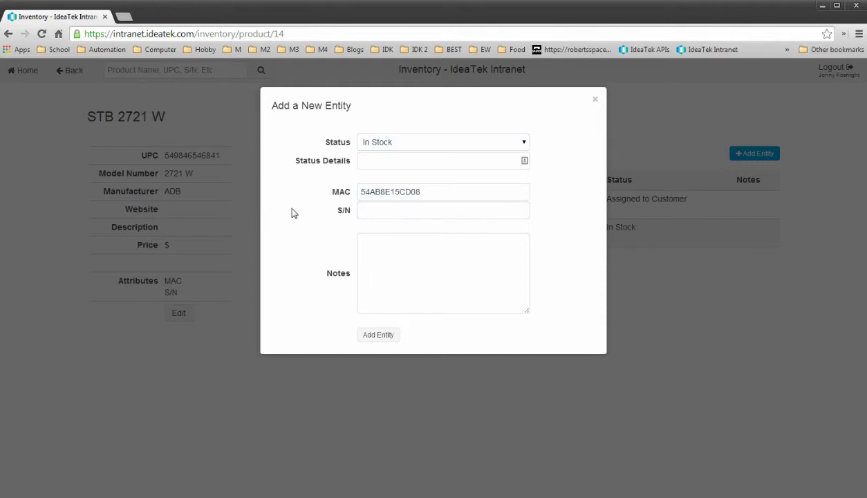
{"action": "left_click", "coordinate": [387, 211]}
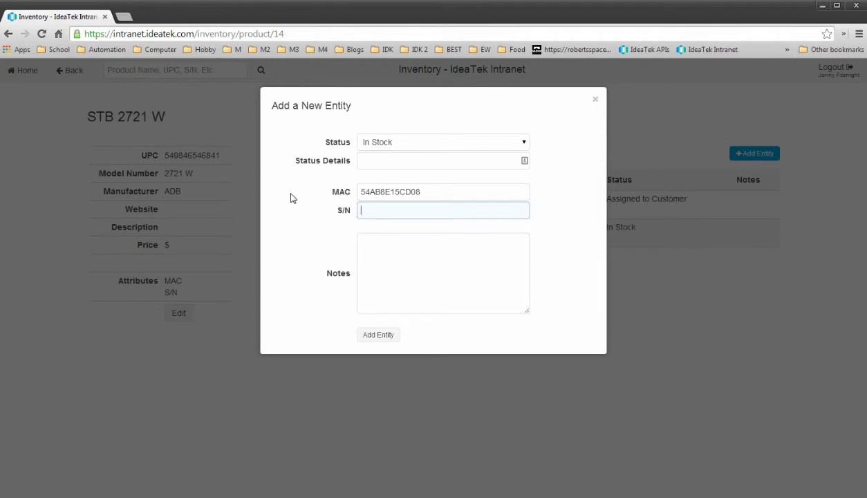
{"action": "type", "text": "AIK51651654CE5458"}
{"action": "key", "text": "Tab"}
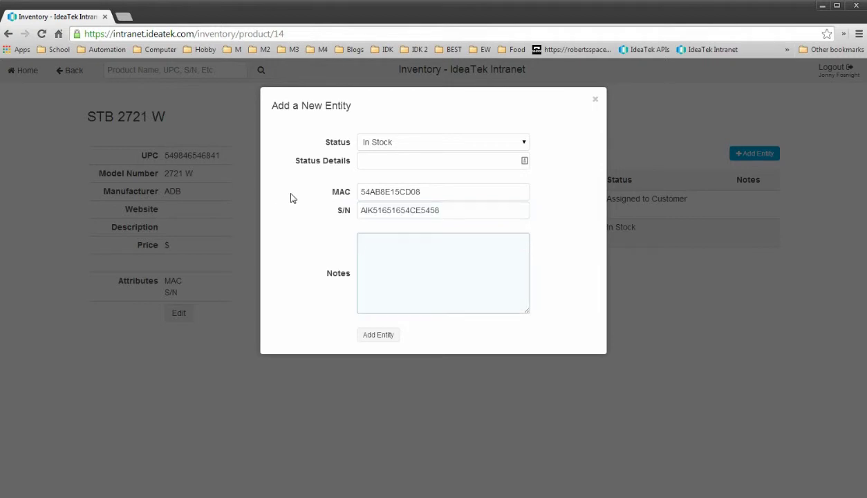
{"action": "left_click", "coordinate": [360, 336]}
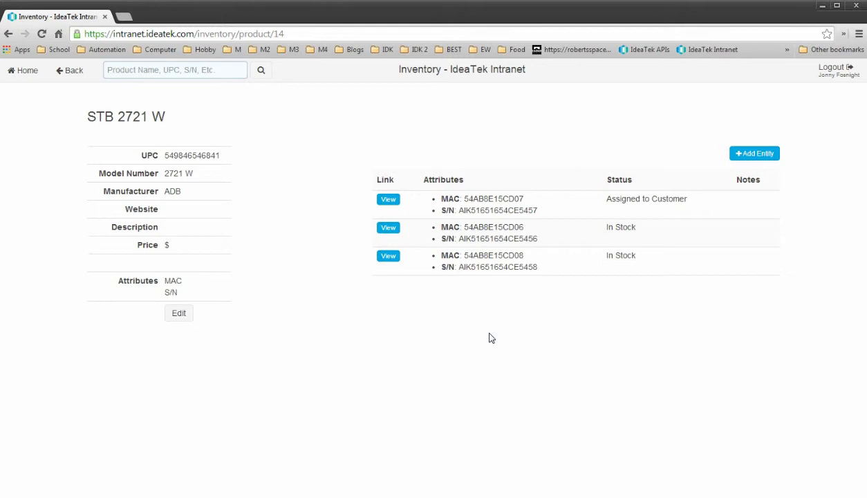
Set unit CD08 to Assigned to Employee, entering the employee's name and note 'Testing Device'.
{"action": "left_click", "coordinate": [389, 257]}
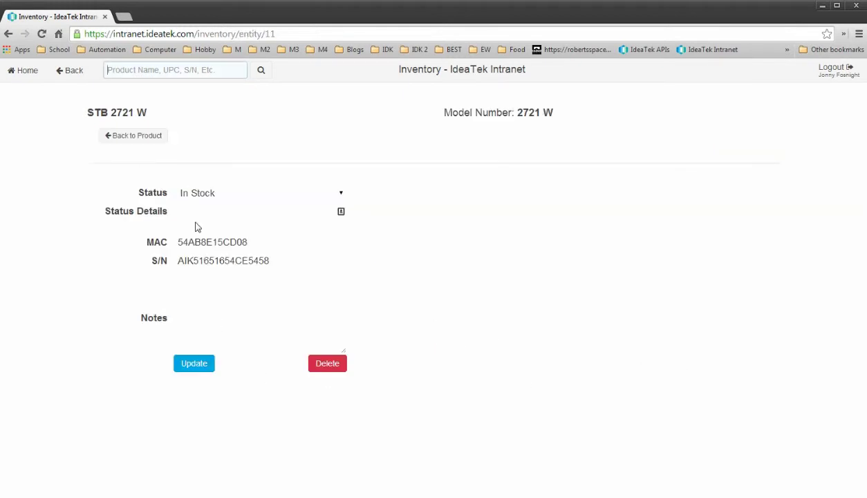
{"action": "left_click", "coordinate": [256, 192]}
{"action": "left_click", "coordinate": [220, 234]}
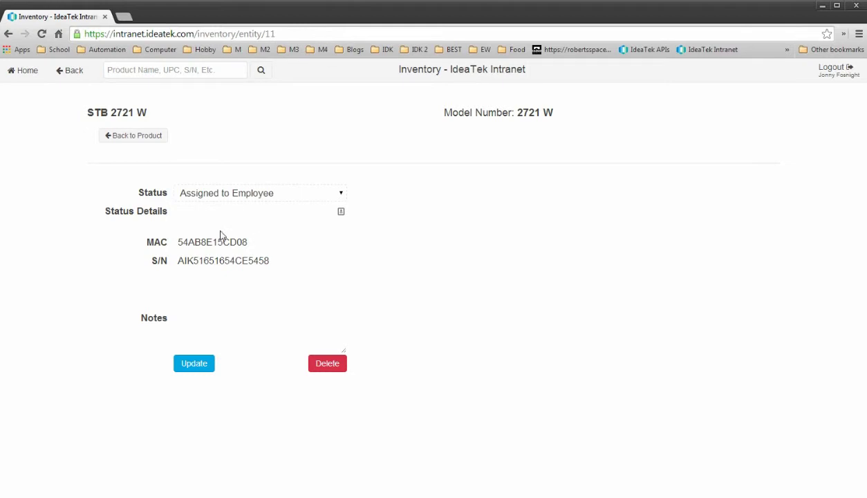
{"action": "left_click", "coordinate": [210, 207]}
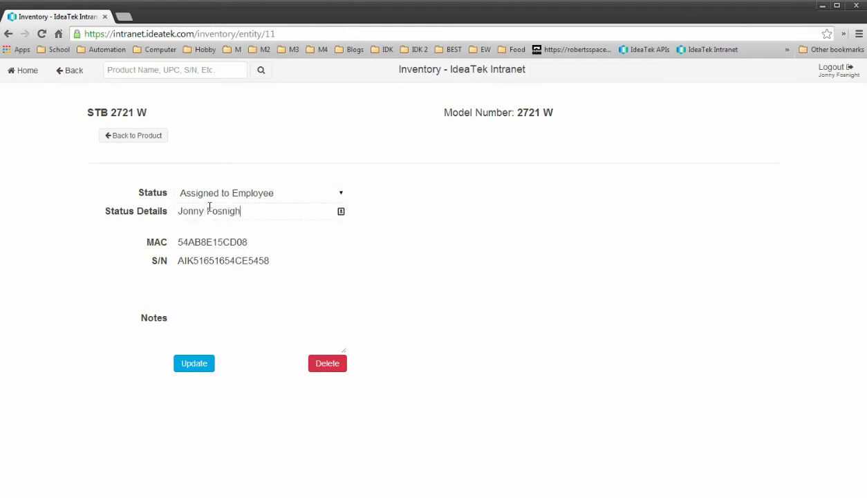
{"action": "key", "text": "Tab"}
{"action": "key", "text": "Tab"}
{"action": "key", "text": "Tab"}
{"action": "type", "text": "Testing Dev"}
Save the unit, search MAC 54AB8E15CD08, then return to the product list.
{"action": "left_click", "coordinate": [200, 363]}
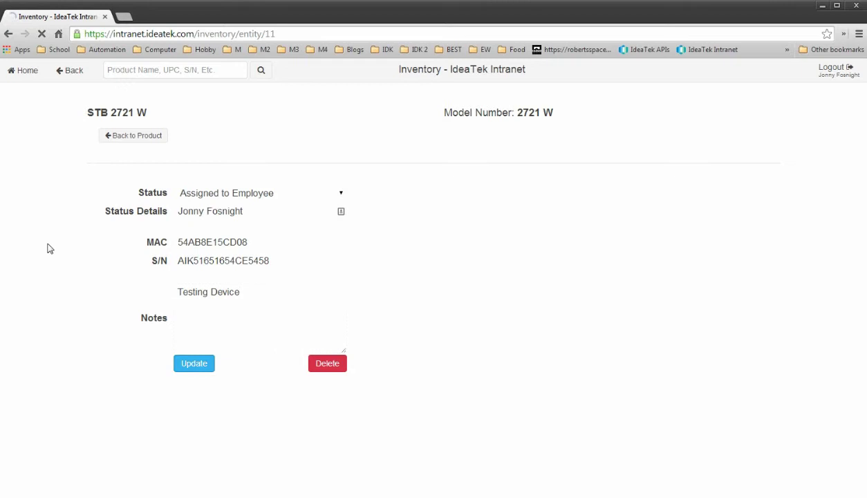
{"action": "left_click", "coordinate": [59, 76]}
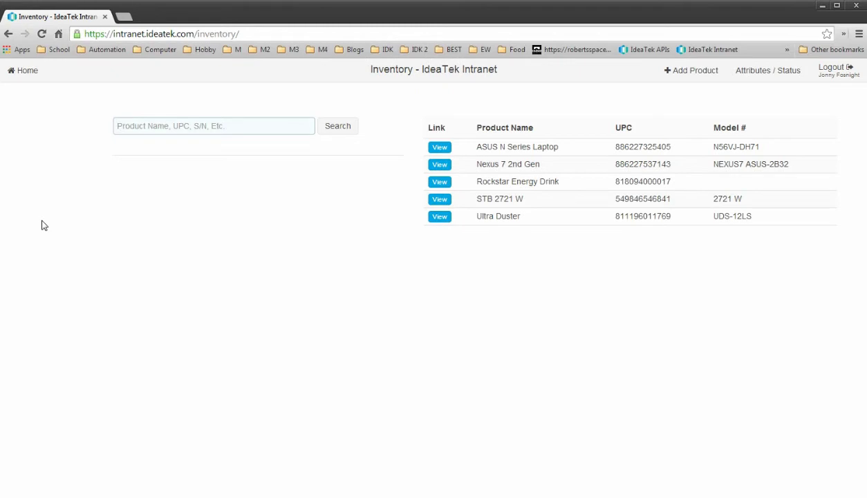
{"action": "type", "text": "54AB8E15CD08"}
{"action": "key", "text": "Return"}
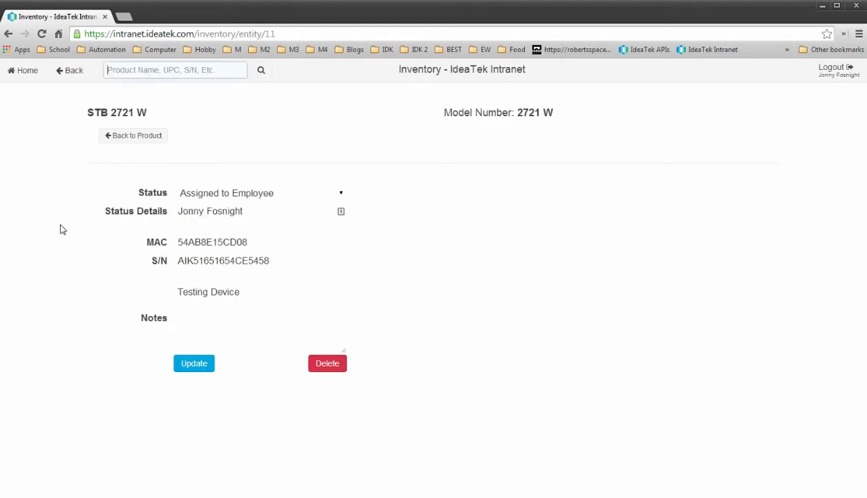
{"action": "left_click", "coordinate": [72, 72]}
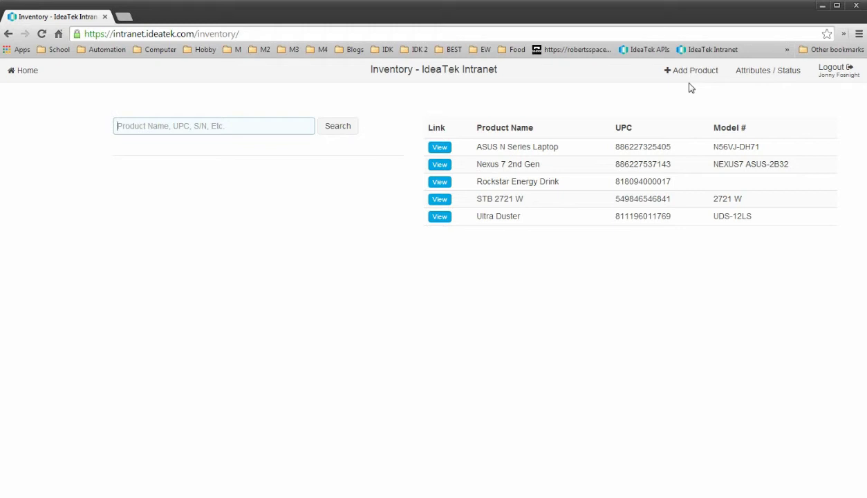
Create a new attribute named 'Sevice Tag' on the Attributes / Status page.
{"action": "left_click", "coordinate": [763, 71]}
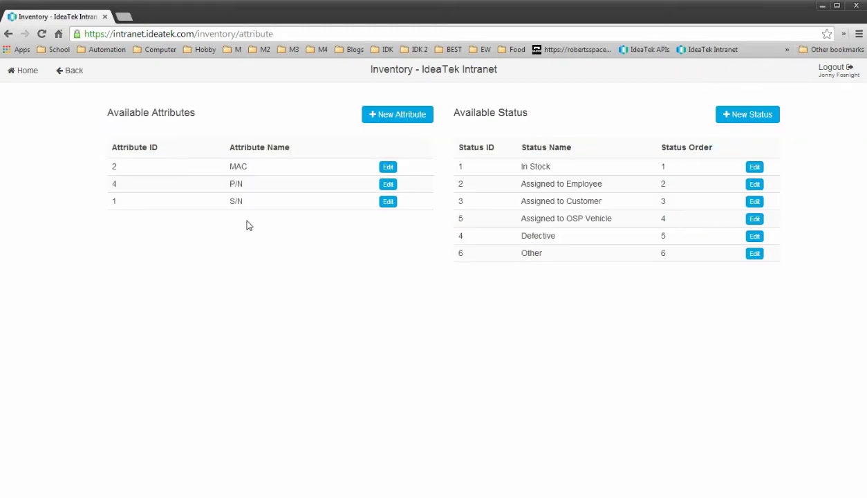
{"action": "left_click_drag", "start_coordinate": [116, 130], "coordinate": [288, 116]}
{"action": "left_click", "coordinate": [339, 117]}
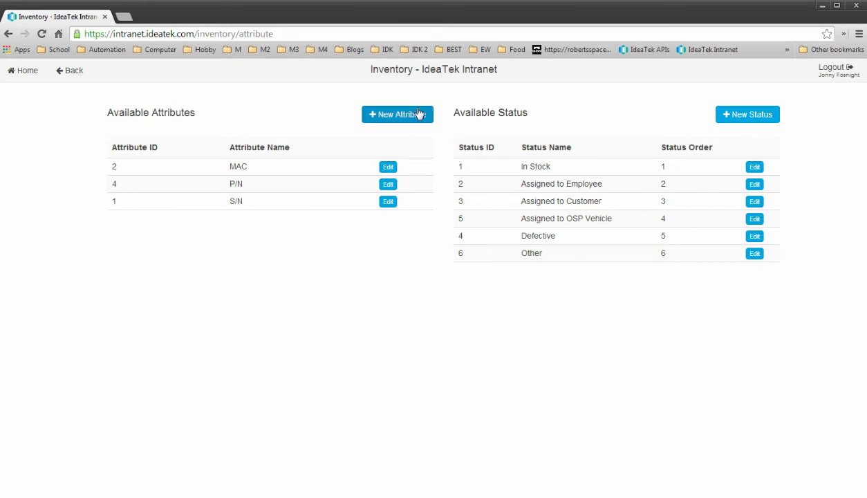
{"action": "left_click", "coordinate": [418, 113]}
{"action": "left_click", "coordinate": [344, 144]}
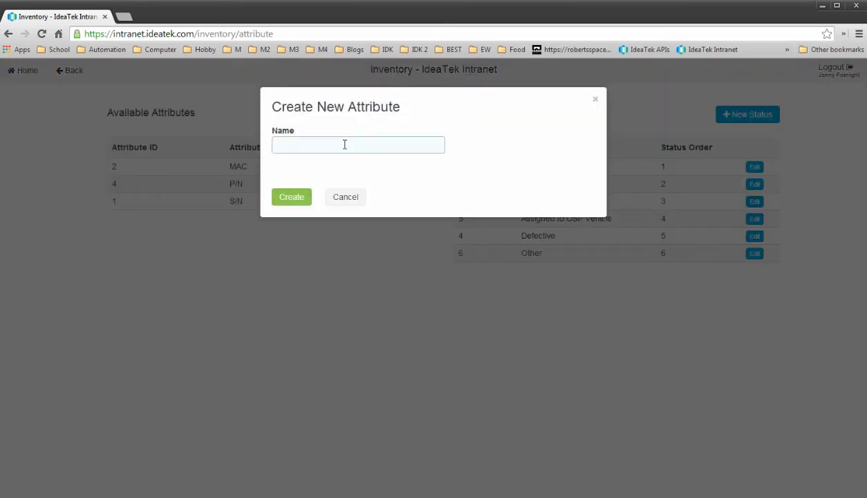
{"action": "type", "text": "Sevice Tag"}
{"action": "left_click", "coordinate": [276, 198]}
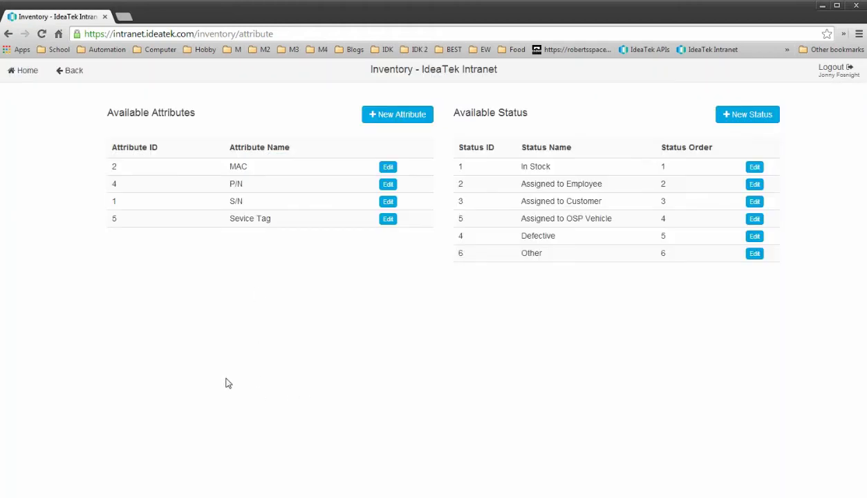
Start a new product Dell Studio 1555 with model PP39L and website dell.com.
{"action": "left_click", "coordinate": [71, 72]}
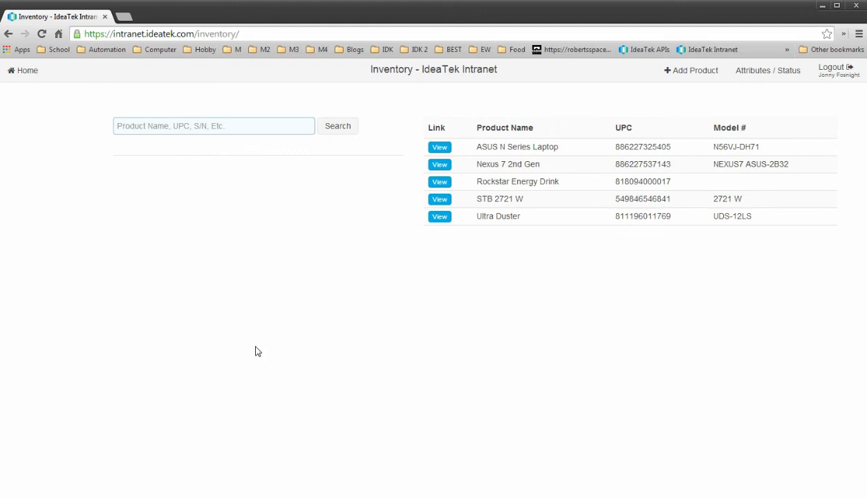
{"action": "left_click", "coordinate": [692, 70]}
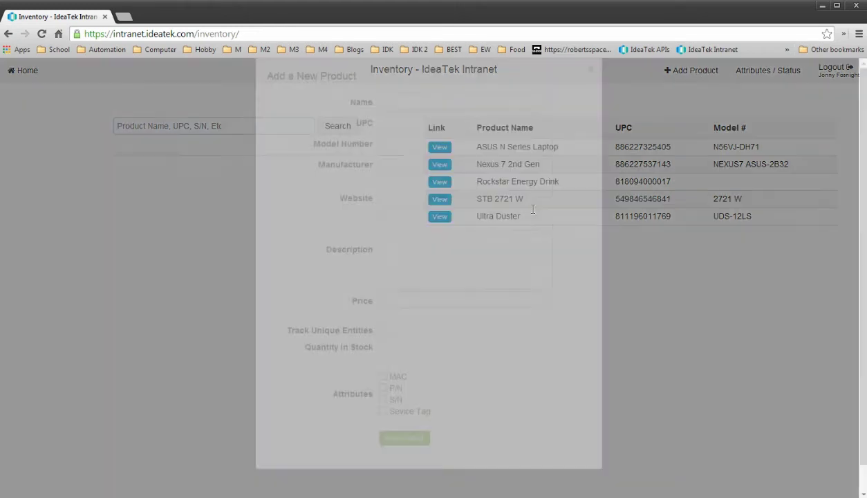
{"action": "left_click", "coordinate": [407, 131]}
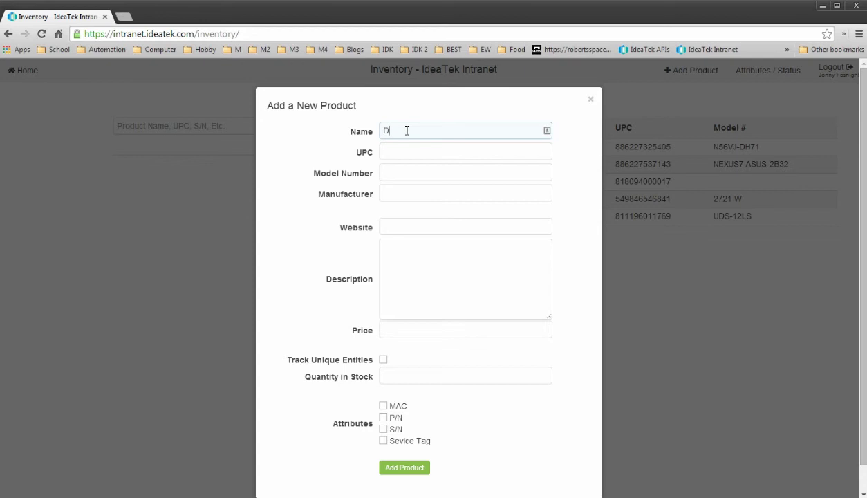
{"action": "type", "text": "tudio 1555"}
{"action": "left_click", "coordinate": [405, 146]}
{"action": "left_click", "coordinate": [400, 175]}
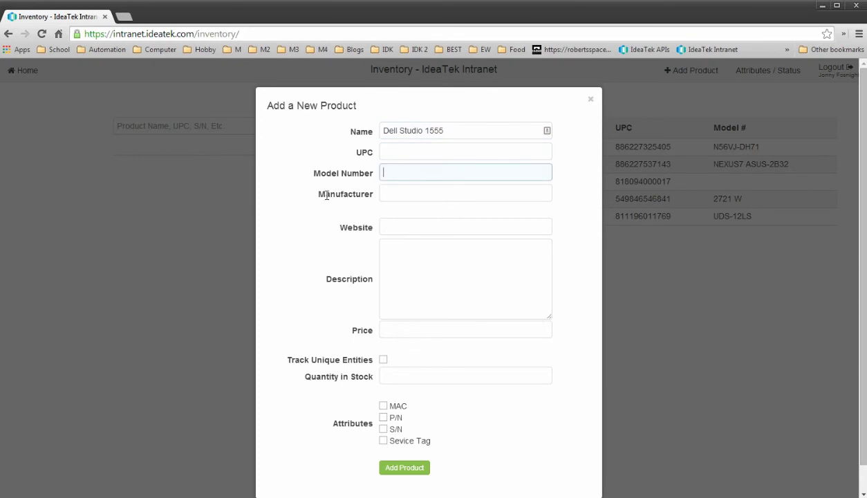
{"action": "type", "text": "PP39L"}
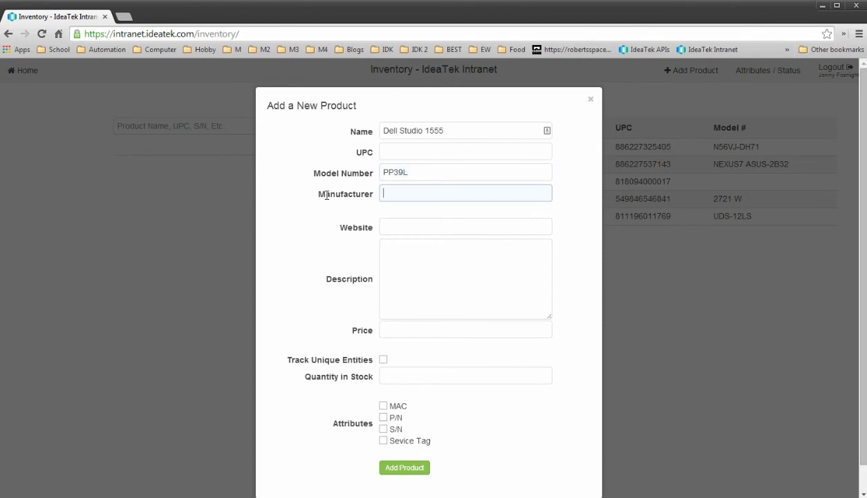
{"action": "key", "text": "Tab"}
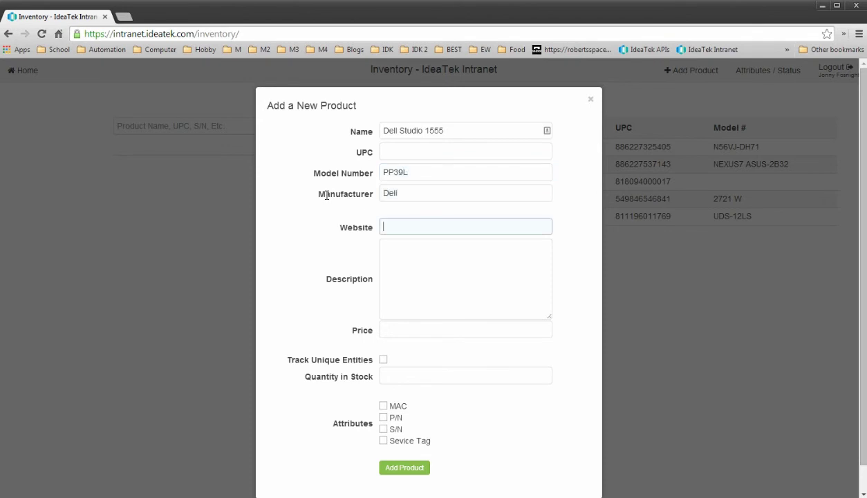
{"action": "type", "text": "dell.com"}
Set price 650.00, track unique units by Sevice Tag, and add the product.
{"action": "key", "text": "Tab"}
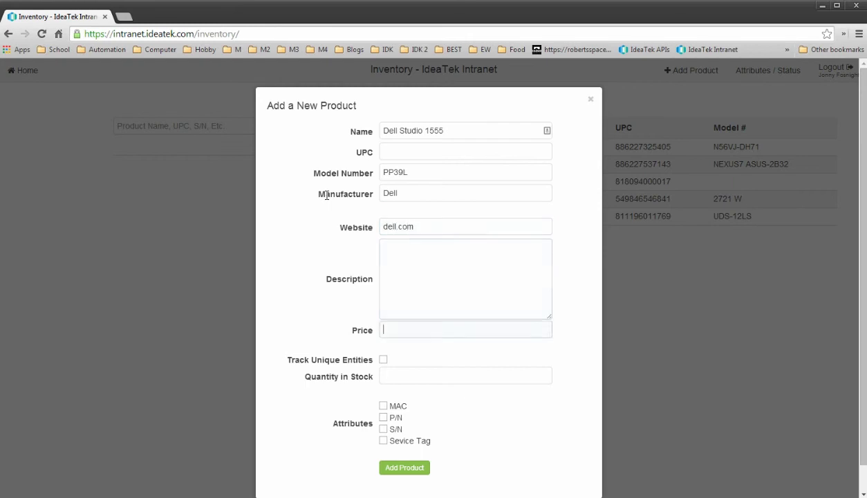
{"action": "key", "text": "Tab"}
{"action": "type", "text": "650.00"}
{"action": "key", "text": "Tab"}
{"action": "left_click", "coordinate": [384, 360]}
{"action": "left_click", "coordinate": [405, 443]}
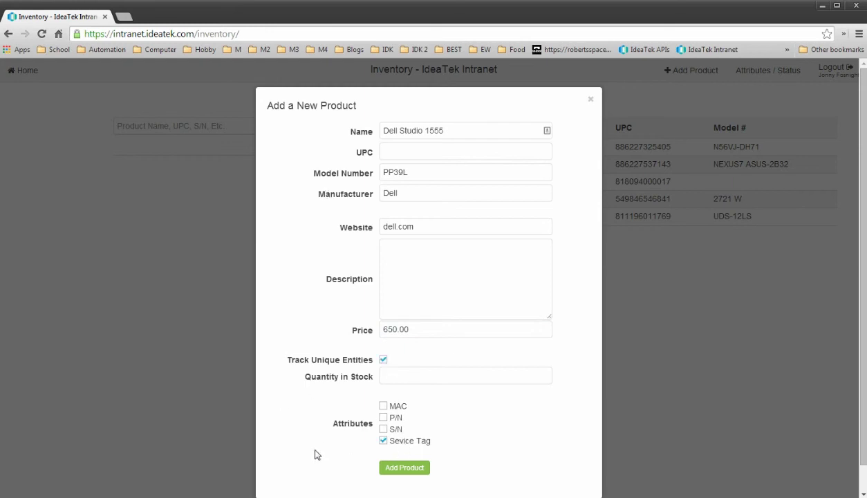
{"action": "left_click", "coordinate": [408, 469]}
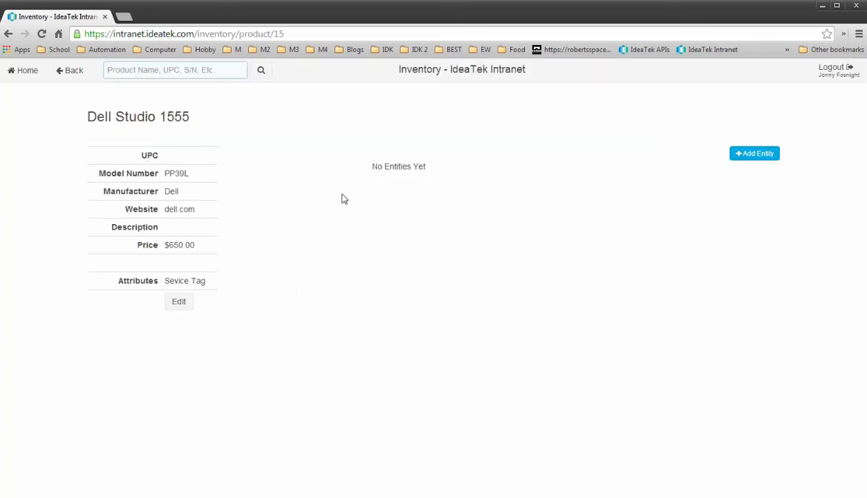
Add a Dell Studio 1555 unit Assigned to Employee with the employee's name and Sevice Tag 60QZ7K1.
{"action": "left_click", "coordinate": [765, 154]}
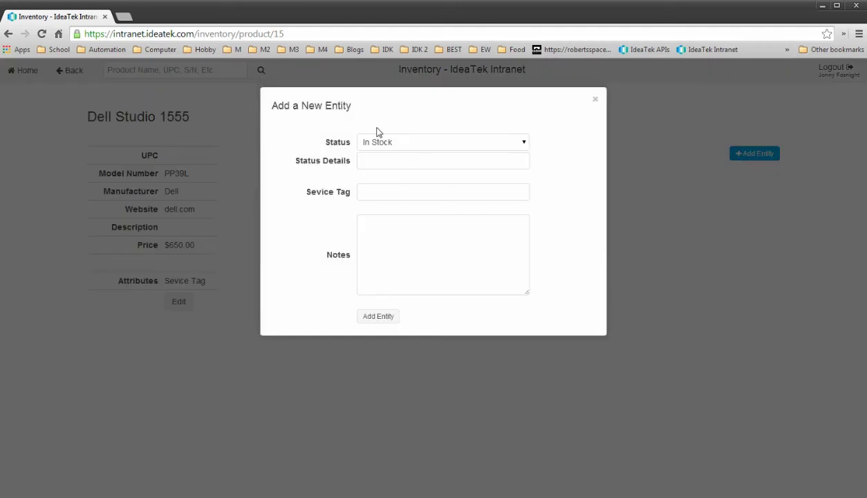
{"action": "left_click", "coordinate": [388, 144]}
{"action": "left_click", "coordinate": [420, 174]}
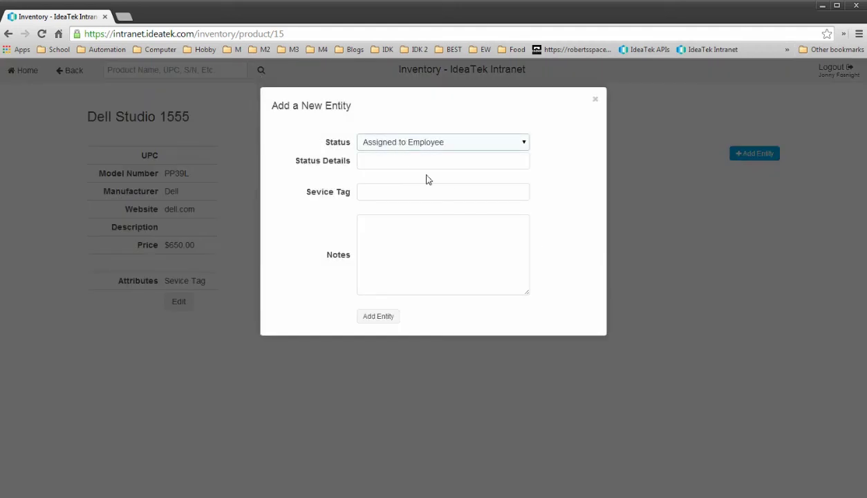
{"action": "left_click", "coordinate": [391, 159]}
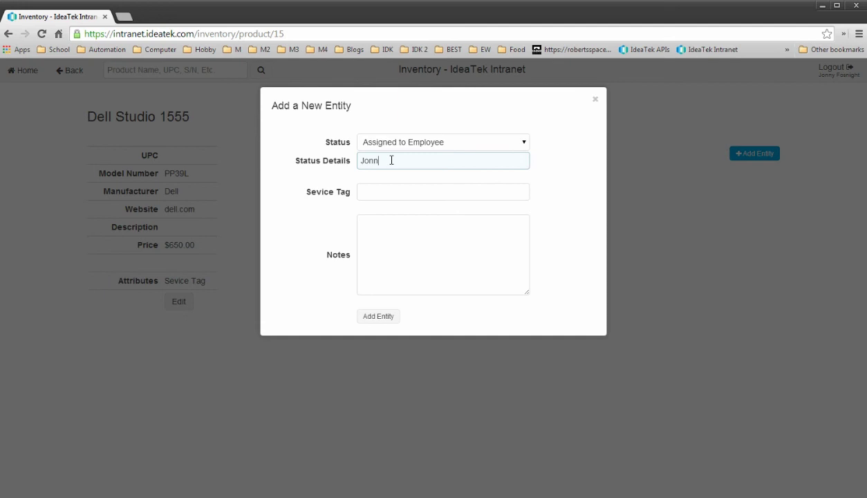
{"action": "type", "text": "Jonn"}
{"action": "key", "text": "Down"}
{"action": "key", "text": "Tab"}
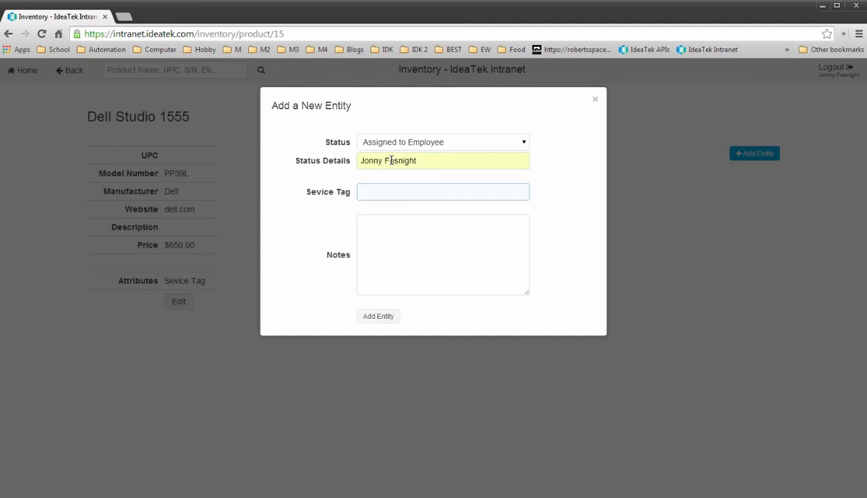
{"action": "type", "text": "60QZ7K1"}
{"action": "key", "text": "Tab"}
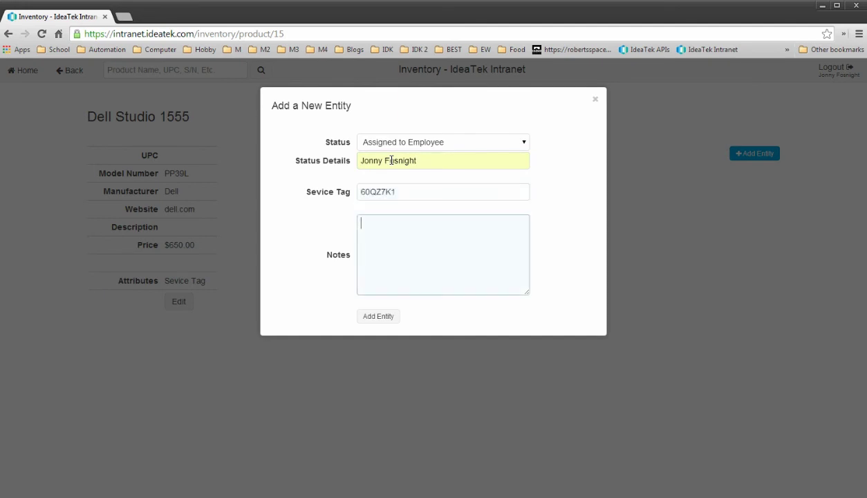
{"action": "left_click", "coordinate": [376, 319]}
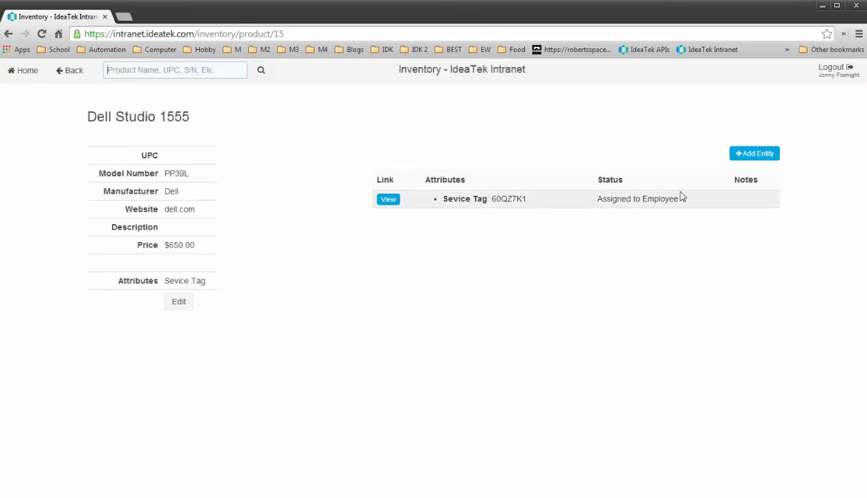
Go back to the product list and open the Dell Studio 1555 product page.
{"action": "left_click", "coordinate": [388, 199]}
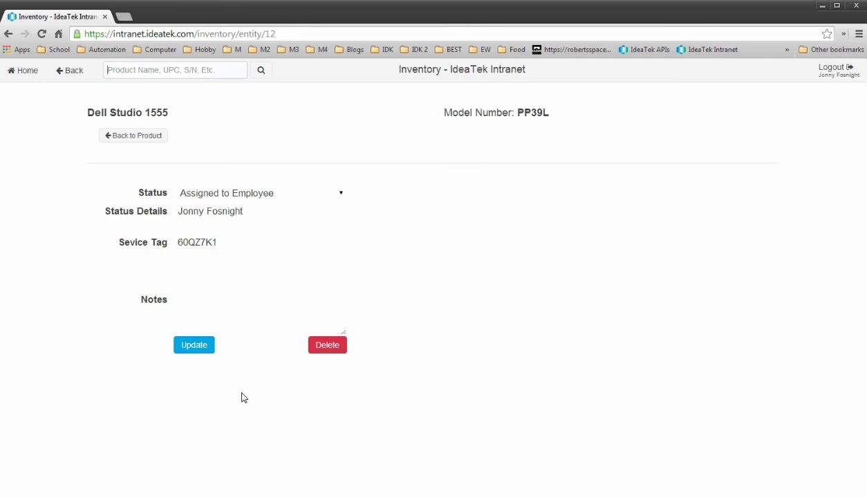
{"action": "left_click", "coordinate": [65, 70]}
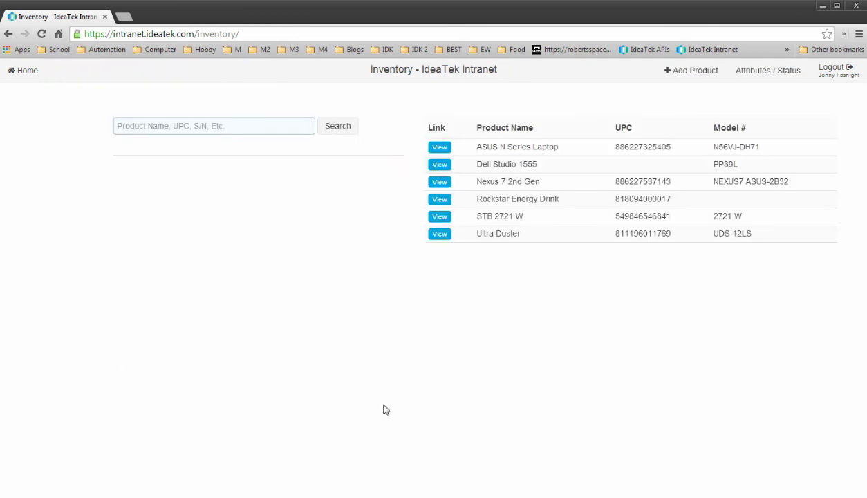
{"action": "left_click", "coordinate": [439, 165]}
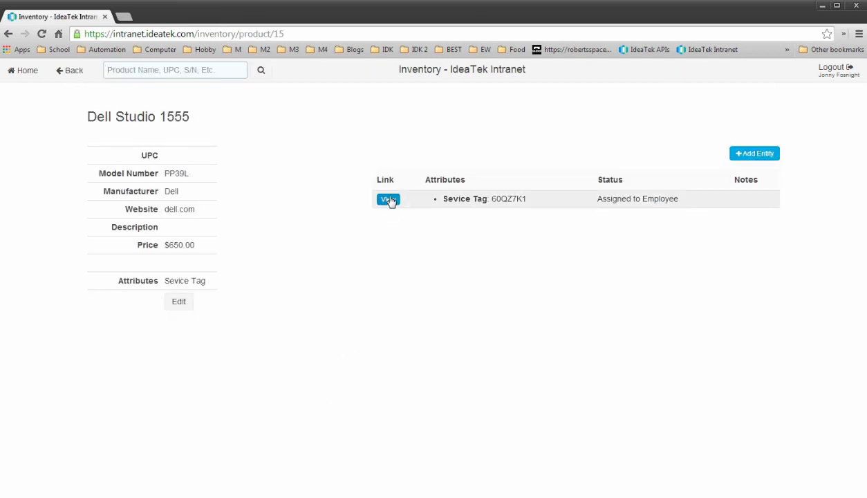
Set the Dell Studio 1555 unit's status to Defective and return to the product list.
{"action": "left_click", "coordinate": [388, 199]}
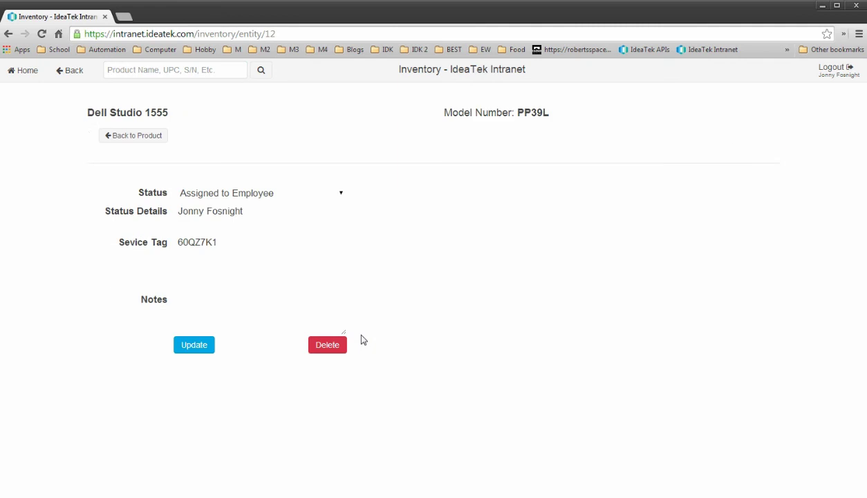
{"action": "left_click", "coordinate": [320, 193]}
{"action": "left_click", "coordinate": [217, 392]}
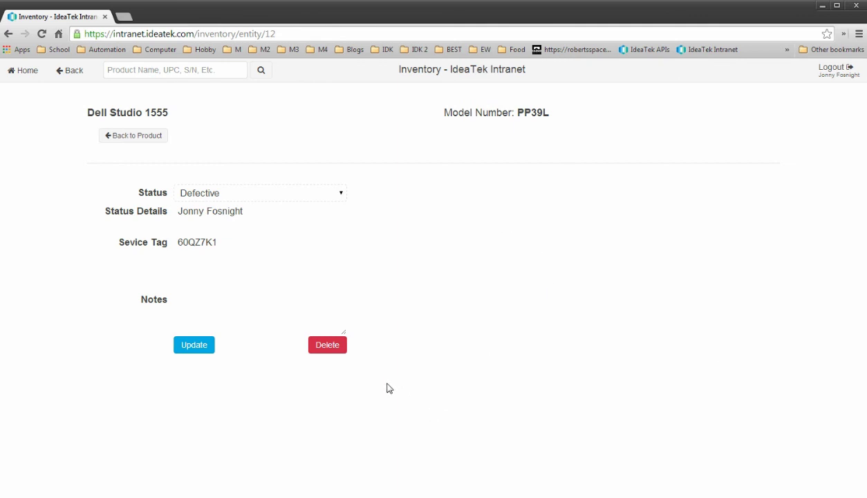
{"action": "left_click", "coordinate": [134, 137]}
{"action": "left_click", "coordinate": [69, 70]}
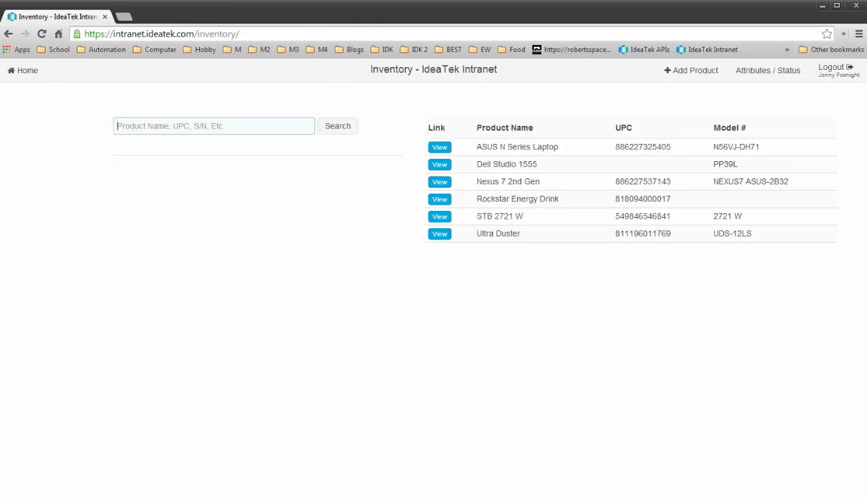